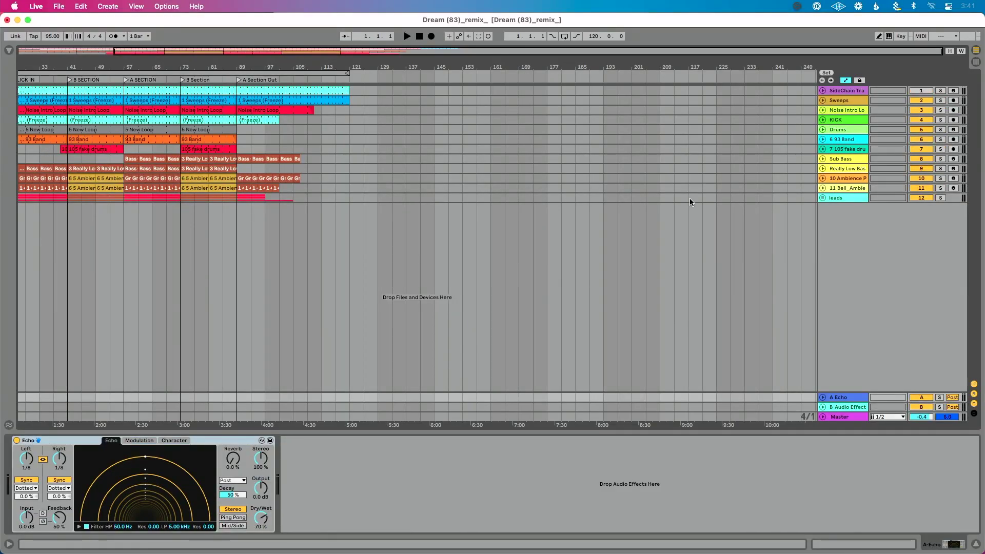
Inspect the device chains of the Bell Ambience, 10 Ambience Pad, Really Low Bass and Sub Bass tracks
{"action": "left_click", "coordinate": [834, 189]}
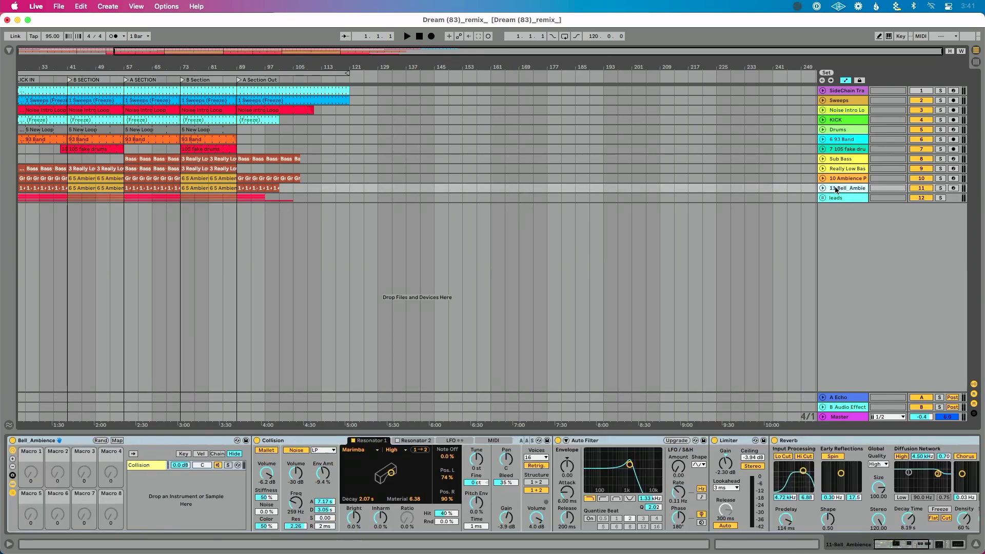
{"action": "key", "text": "Up"}
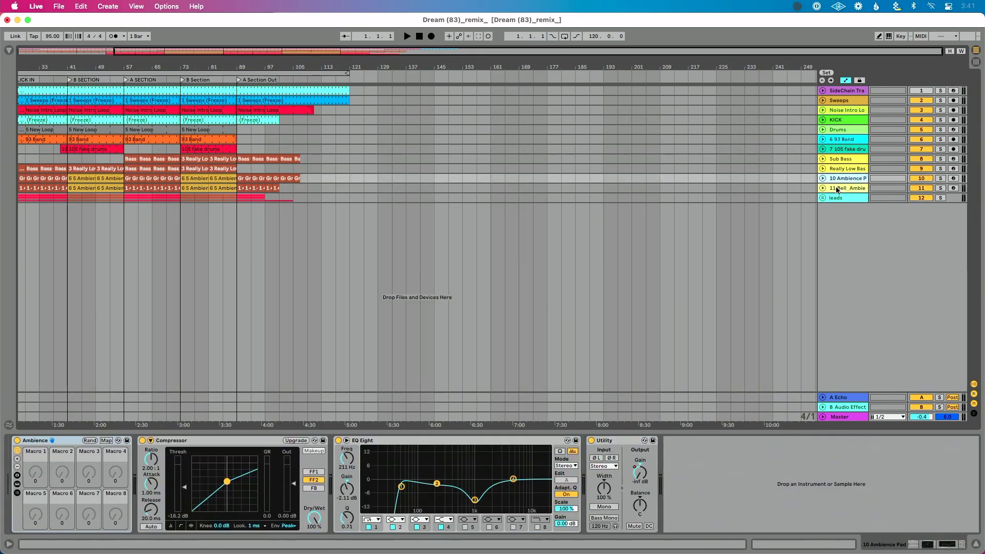
{"action": "key", "text": "Up"}
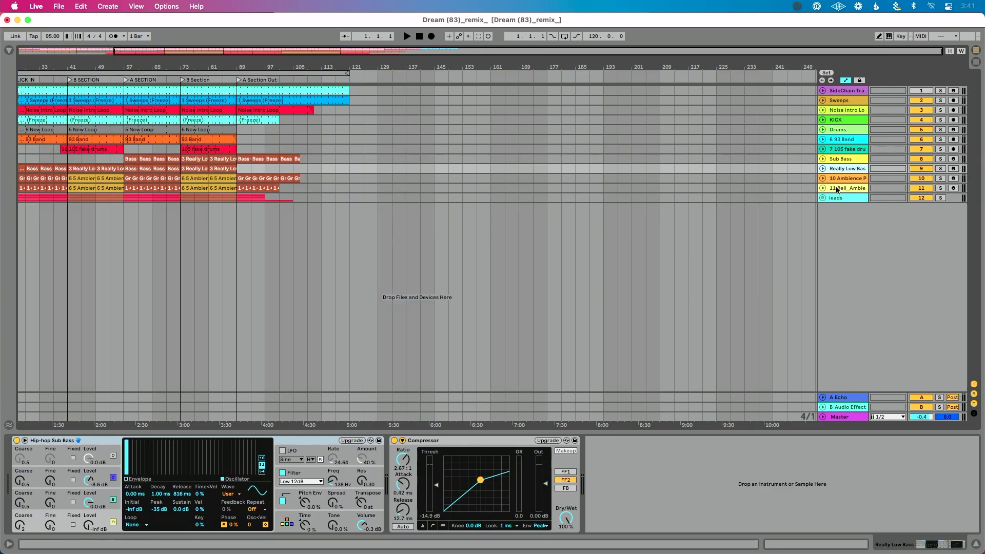
{"action": "key", "text": "Down"}
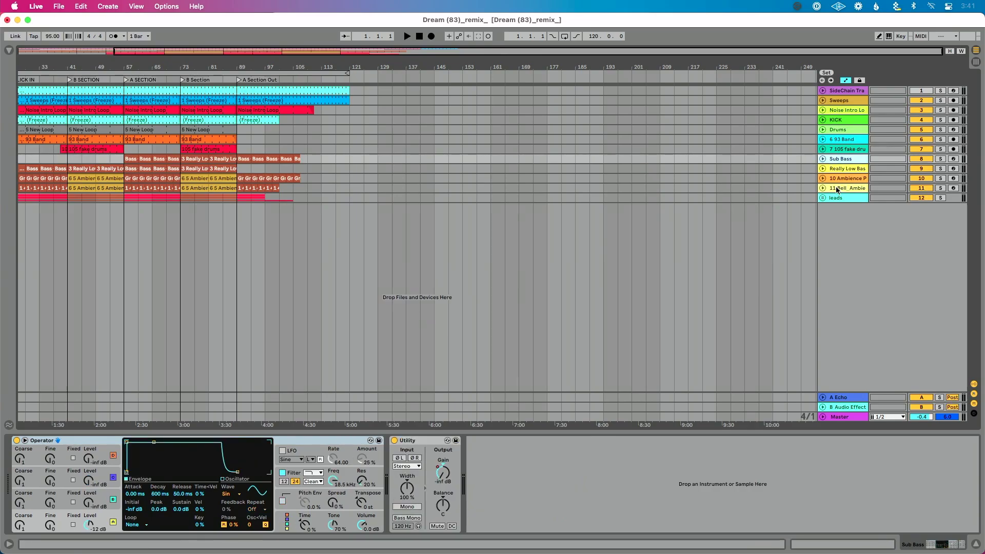
{"action": "key", "text": "Down"}
Expand the leads group to inspect the devices on Sugar Rose, Emotional Piano, Emotional Layers and bell vibe, and collapse it again
{"action": "left_click", "coordinate": [823, 198]}
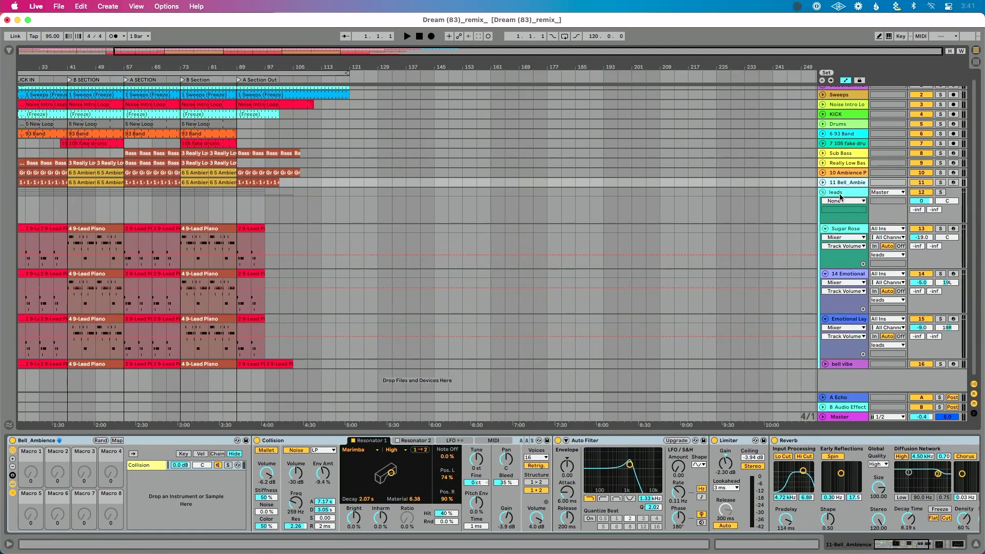
{"action": "left_click", "coordinate": [849, 237]}
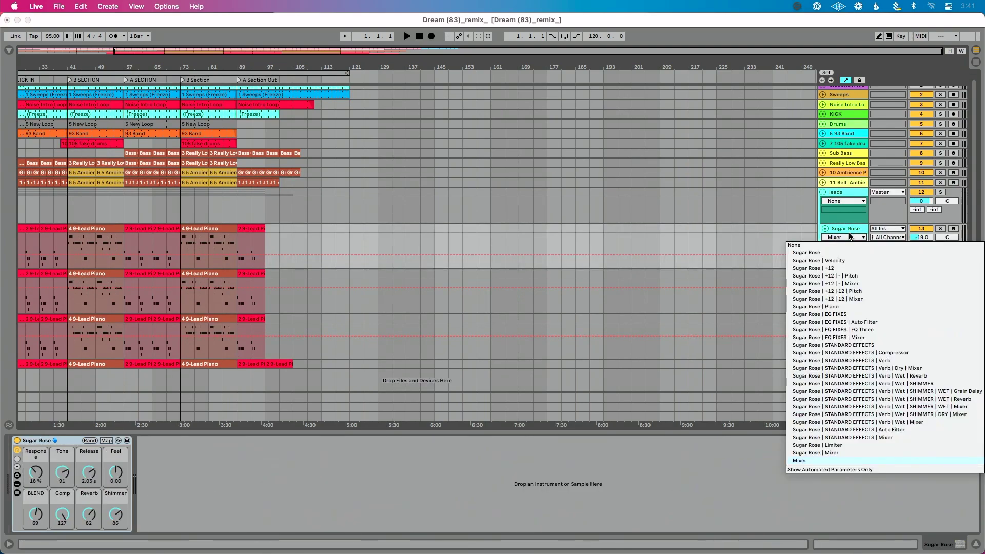
{"action": "left_click", "coordinate": [849, 231]}
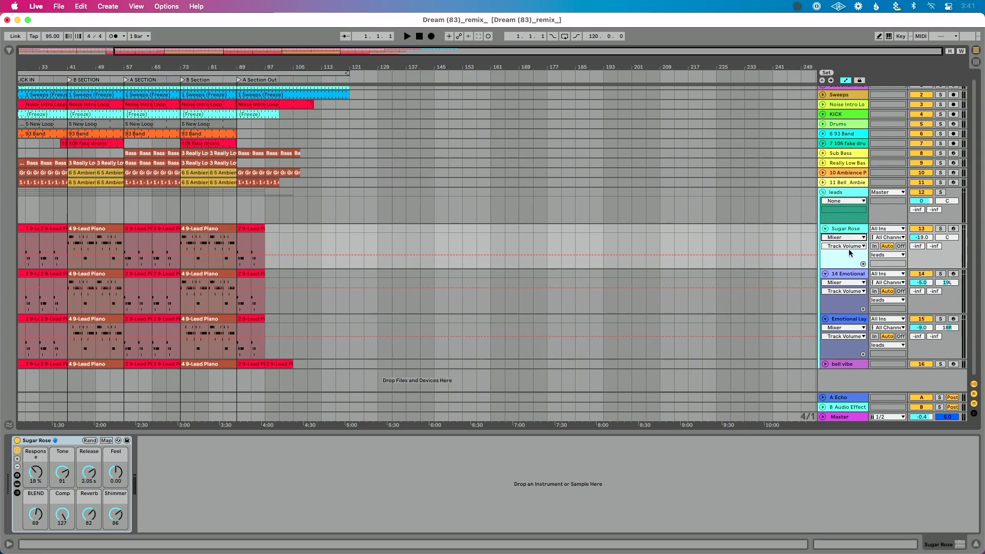
{"action": "left_click", "coordinate": [852, 275]}
{"action": "left_click", "coordinate": [849, 319]}
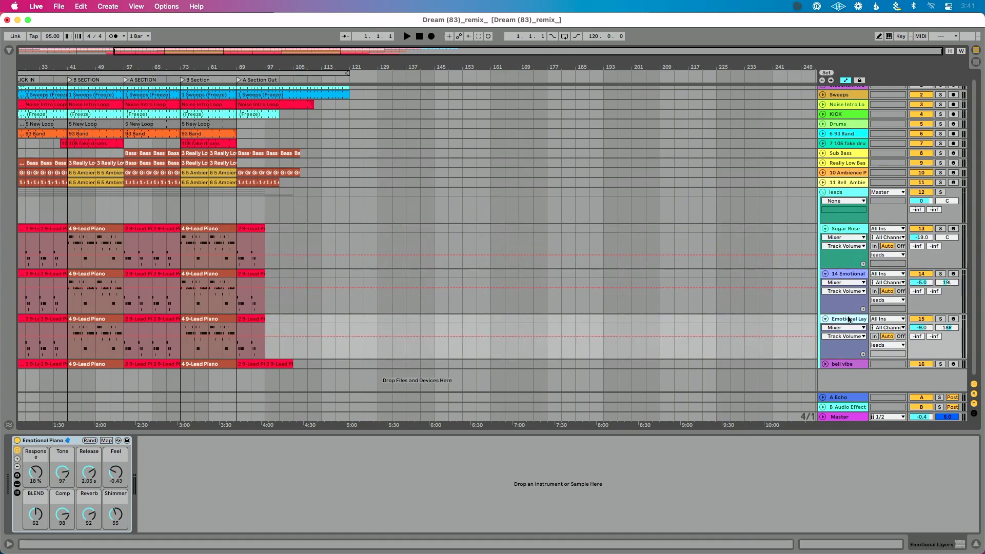
{"action": "left_click", "coordinate": [844, 364]}
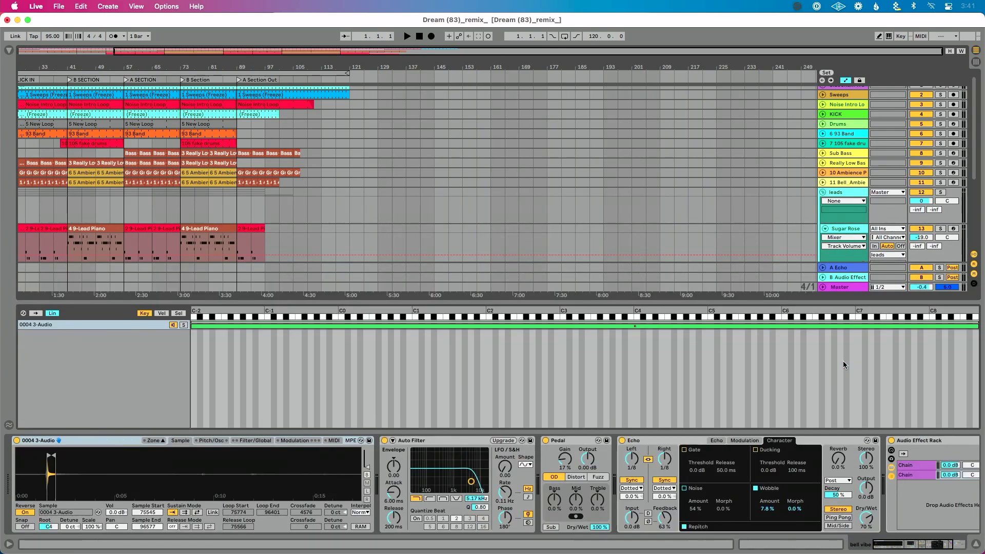
{"action": "left_click", "coordinate": [823, 194]}
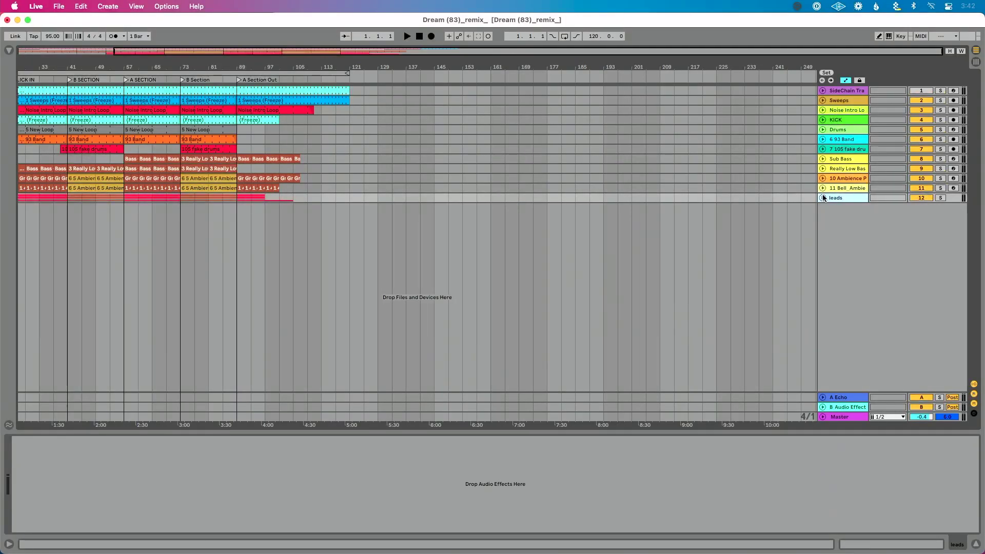
Select the whole arrangement from bar 1 to bar 121 across all tracks and open the audio export settings
{"action": "scroll", "coordinate": [418, 111], "scroll_direction": "left", "scroll_amount": 5}
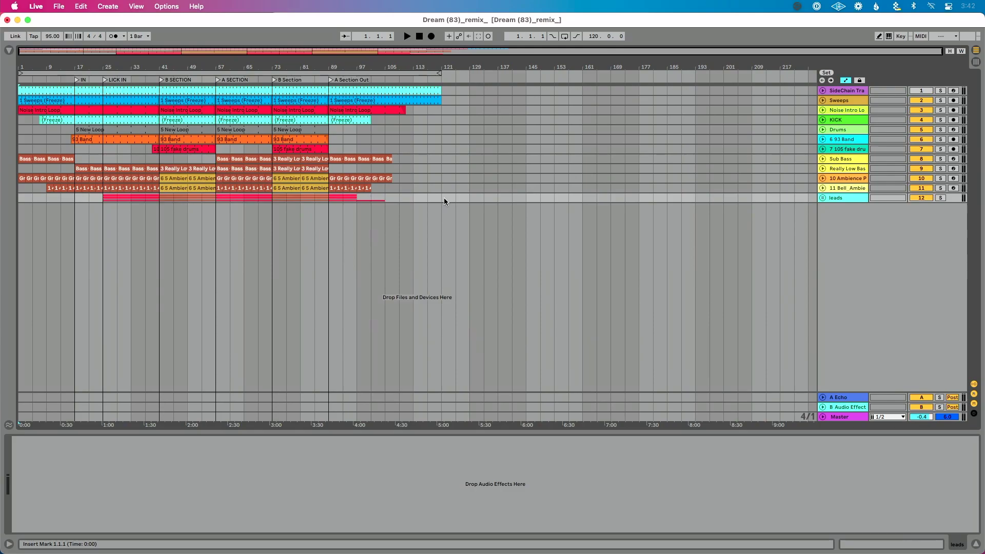
{"action": "left_click_drag", "start_coordinate": [441, 202], "coordinate": [14, 66]}
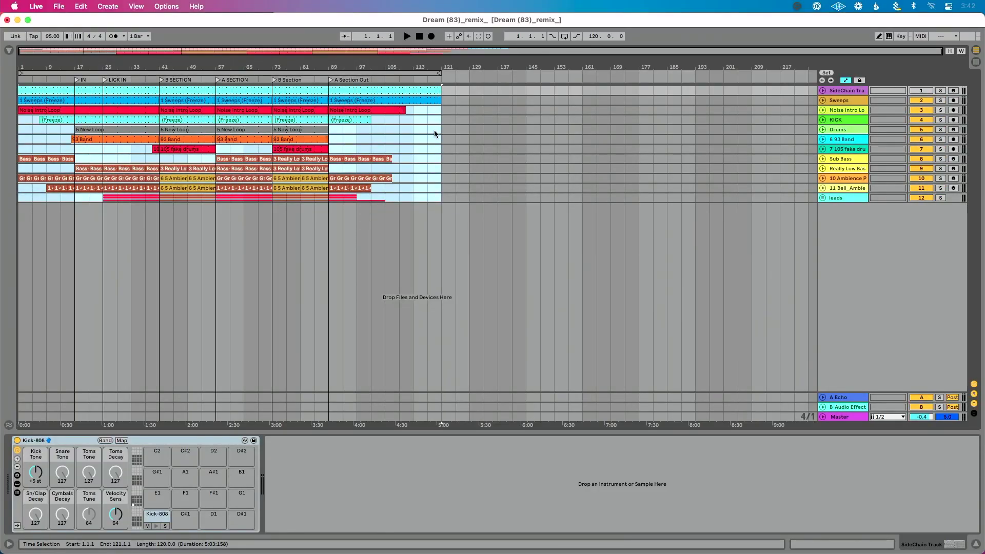
{"action": "key", "text": "super+shift+r"}
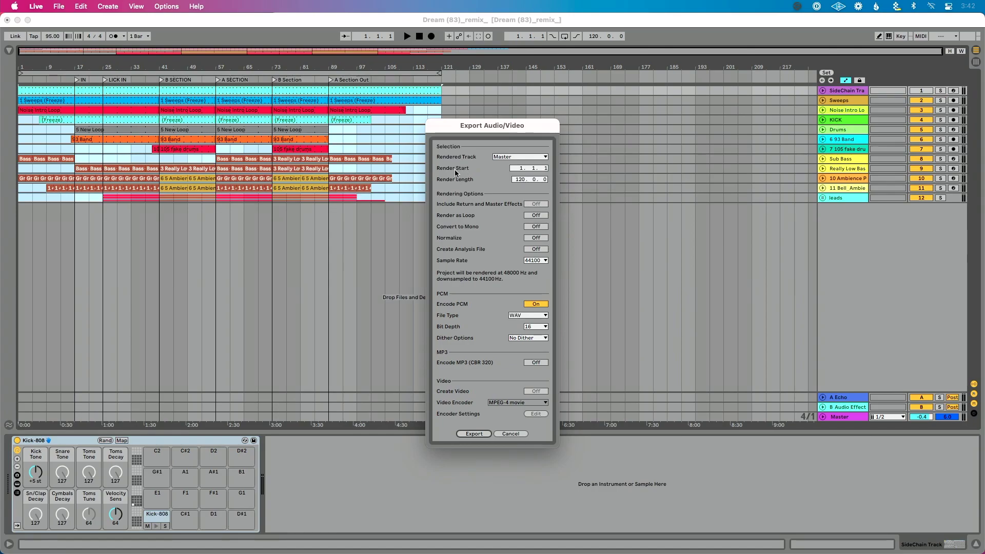
Set the export's rendered track to All Individual Tracks
{"action": "left_click_drag", "start_coordinate": [469, 132], "coordinate": [569, 114]}
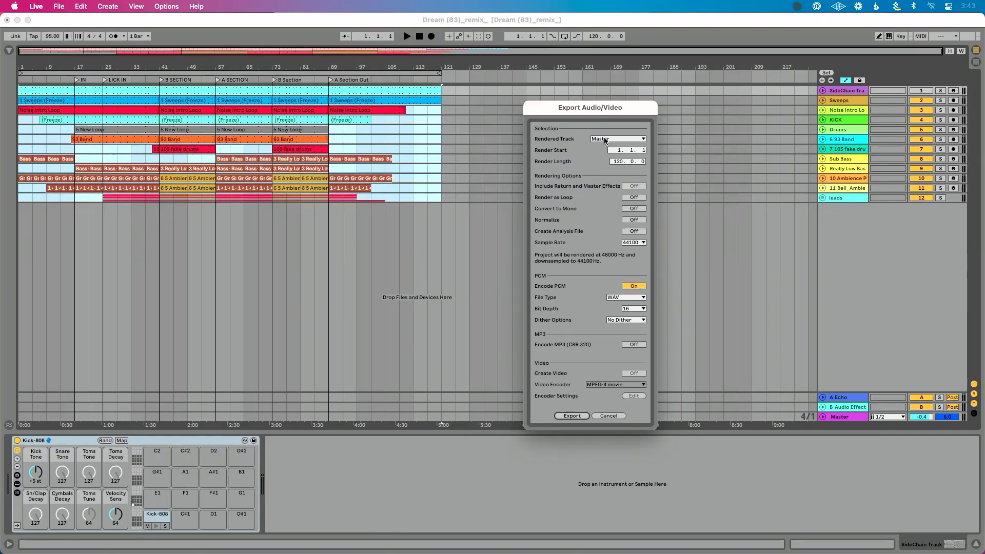
{"action": "left_click", "coordinate": [606, 139]}
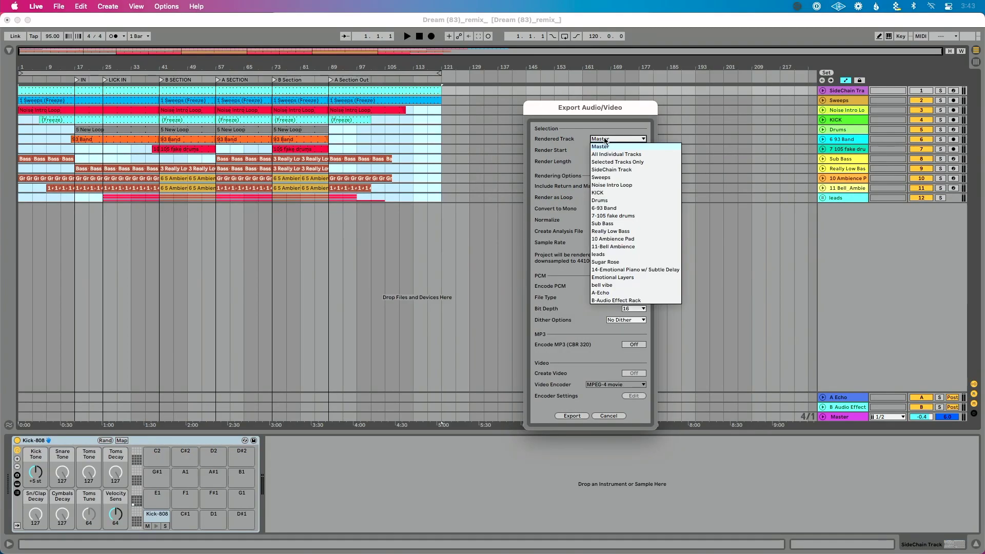
{"action": "left_click", "coordinate": [605, 140]}
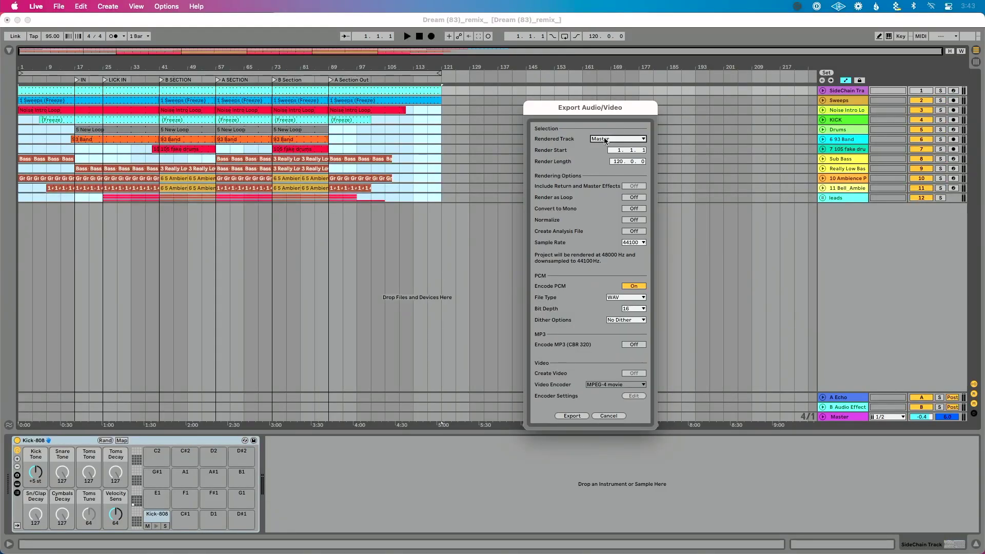
{"action": "left_click", "coordinate": [606, 140]}
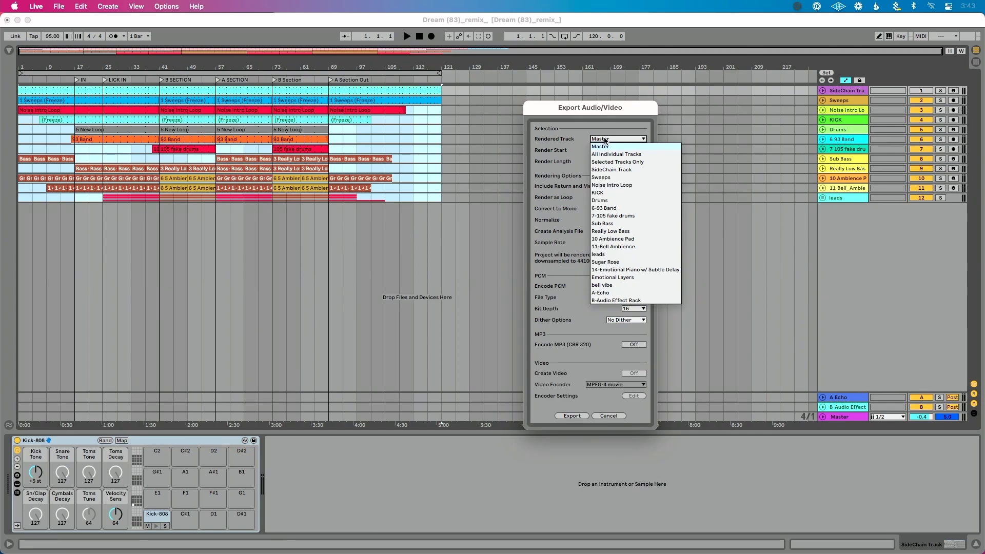
{"action": "left_click", "coordinate": [631, 154]}
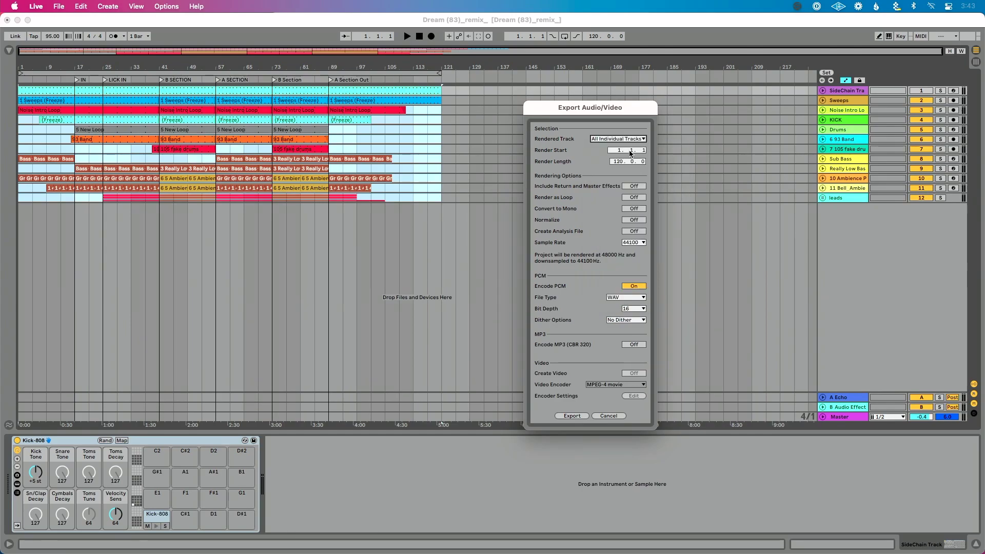
{"action": "left_click", "coordinate": [624, 140]}
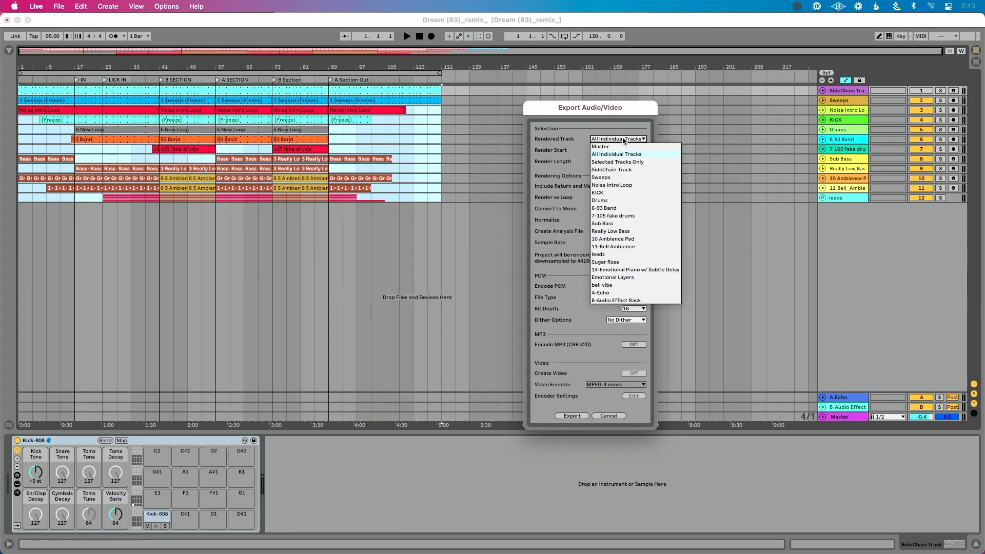
{"action": "left_click", "coordinate": [636, 153]}
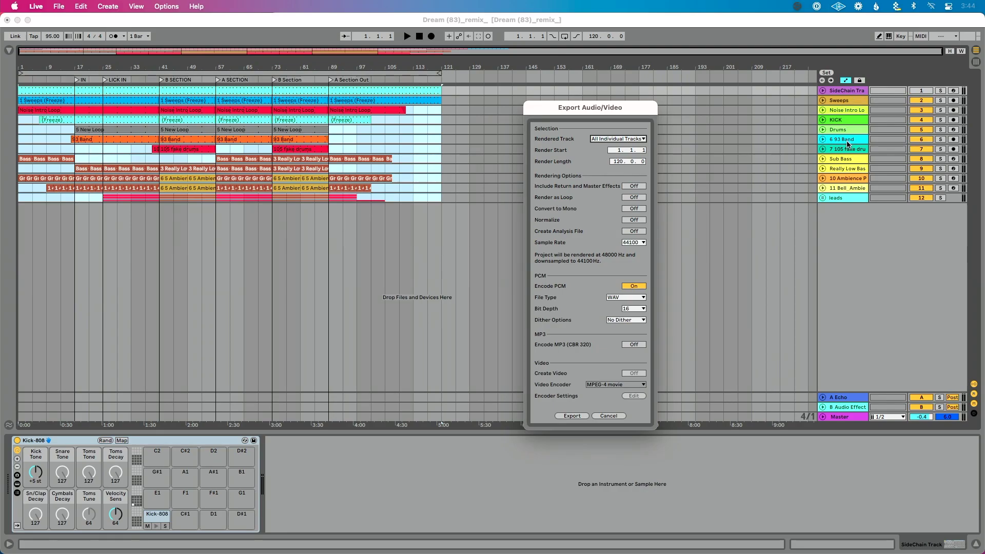
Set the export's rendered track to Selected Tracks Only and close the export settings without rendering
{"action": "left_click", "coordinate": [623, 138]}
{"action": "left_click", "coordinate": [643, 162]}
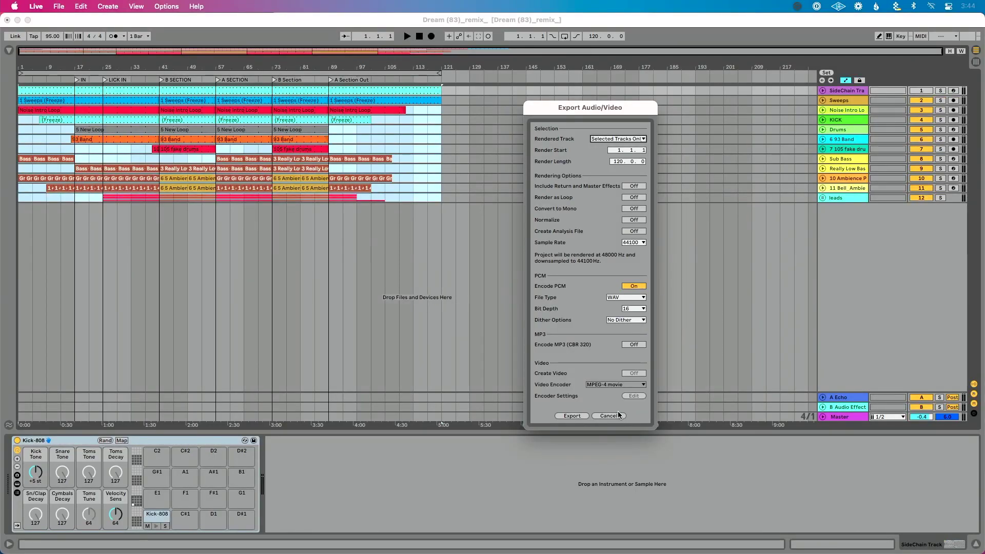
{"action": "left_click", "coordinate": [618, 415]}
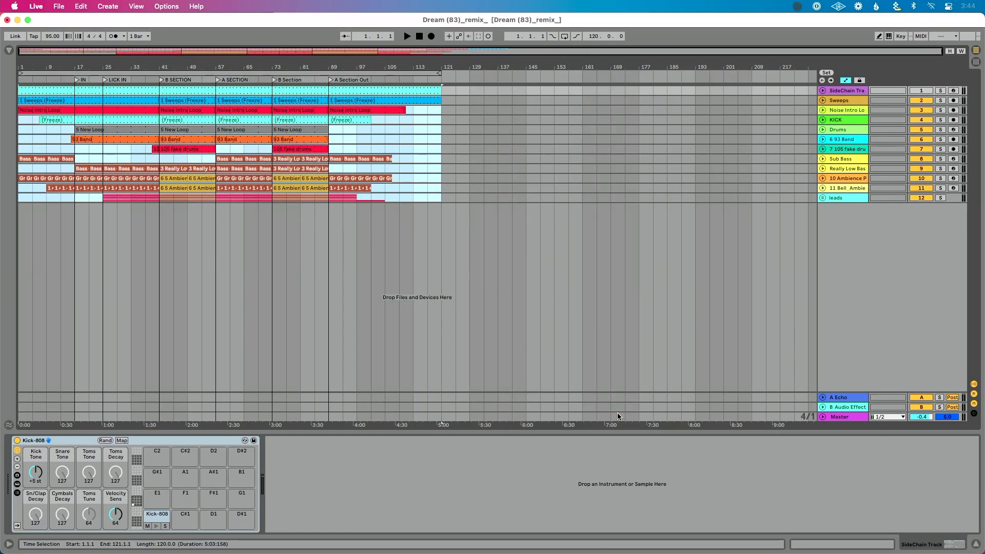
Select every track from SideChain Track through leads, open the export settings and close them without rendering
{"action": "left_click", "coordinate": [844, 198]}
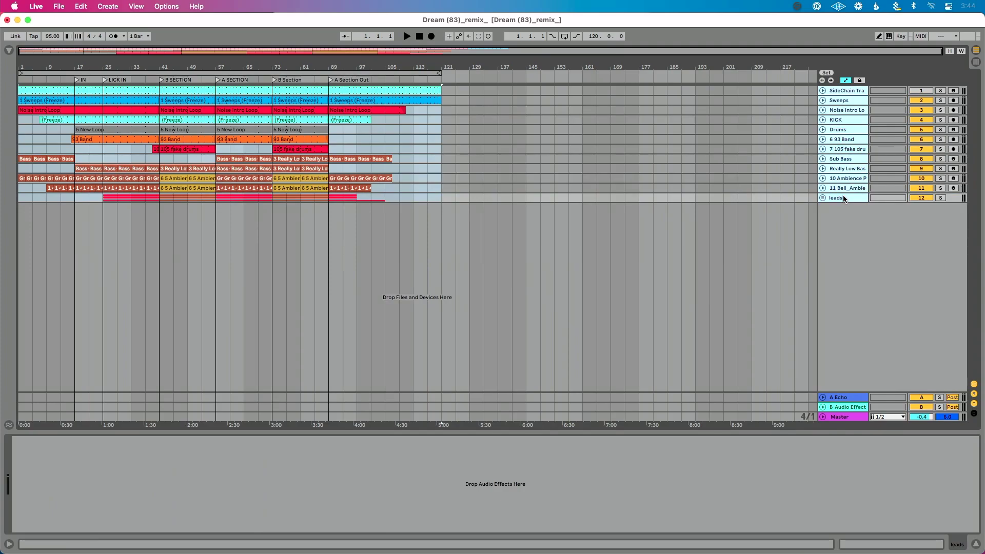
{"action": "key", "text": "super+shift+r"}
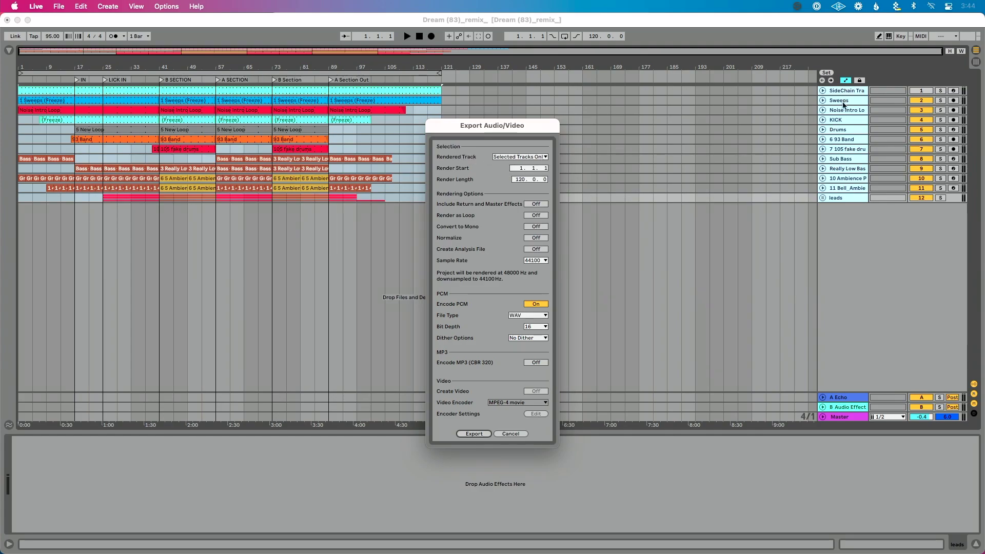
{"action": "left_click", "coordinate": [511, 434]}
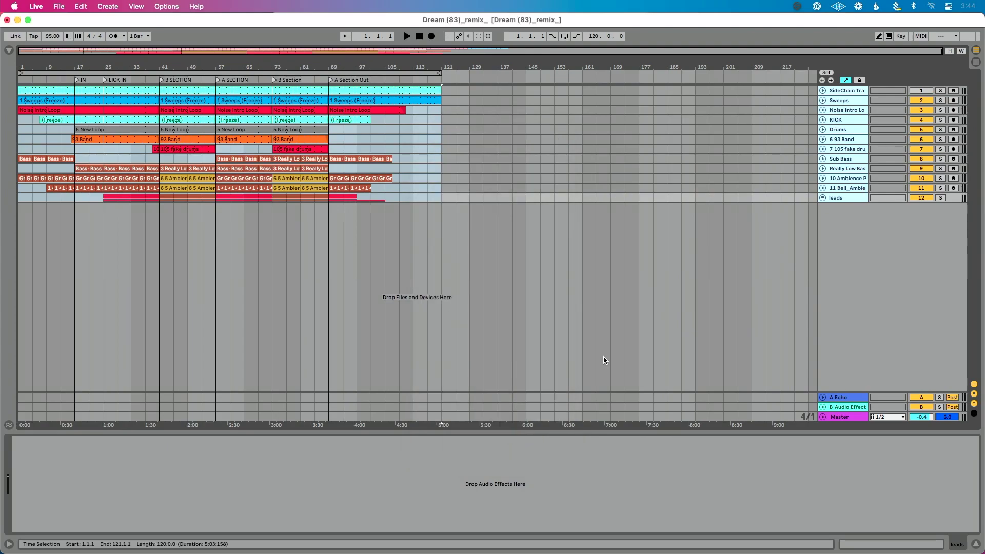
Select the tracks from Sweeps through leads, leaving out SideChain Track, and open the audio export settings
{"action": "left_click", "coordinate": [840, 198]}
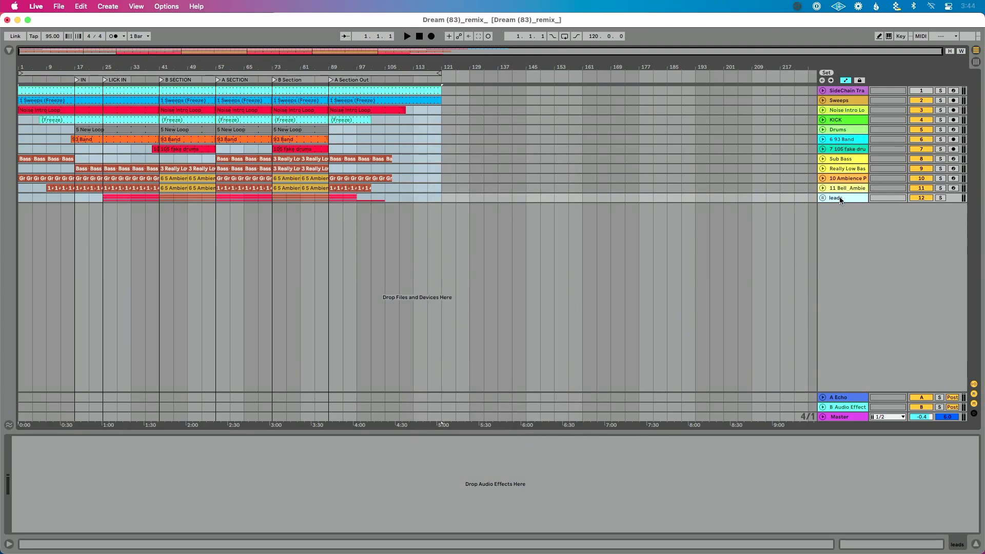
{"action": "left_click", "coordinate": [849, 101]}
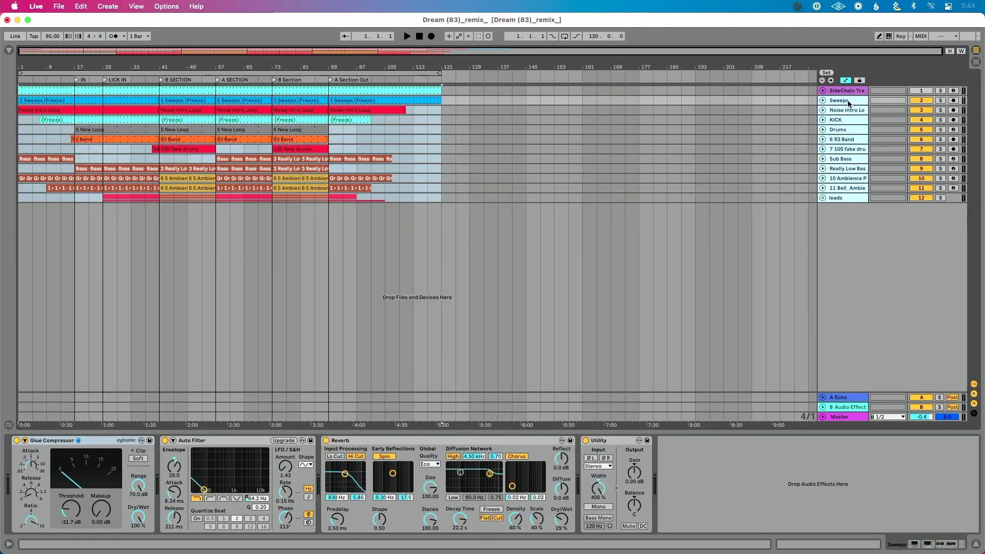
{"action": "key", "text": "super+shift+r"}
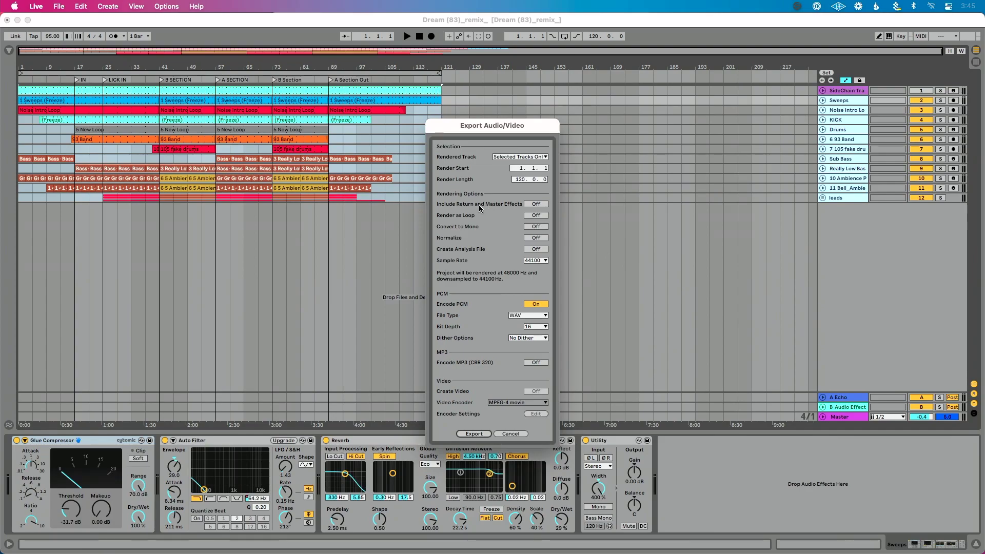
Try an export sample rate of 48000 and return it to 44100
{"action": "left_click", "coordinate": [532, 204]}
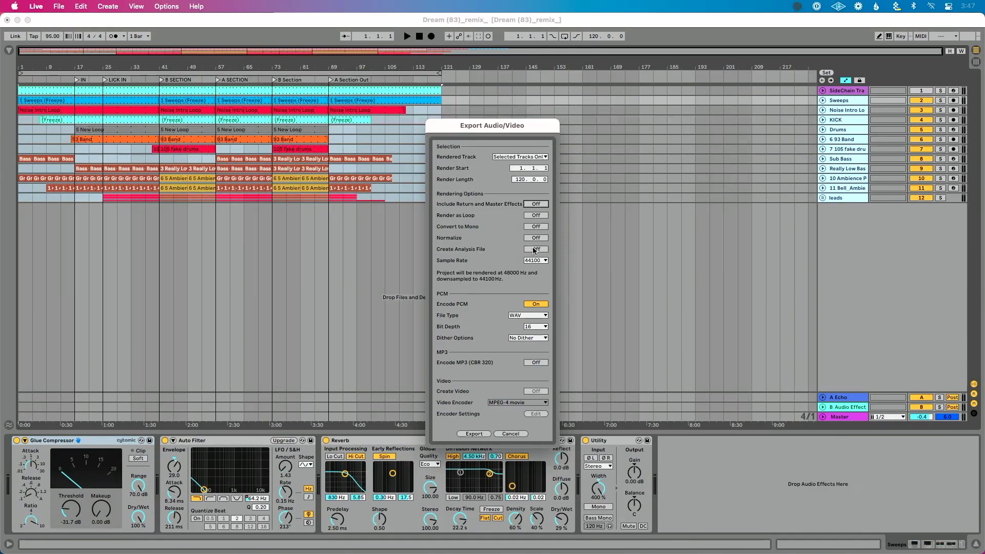
{"action": "left_click", "coordinate": [534, 250]}
{"action": "left_click", "coordinate": [537, 261]}
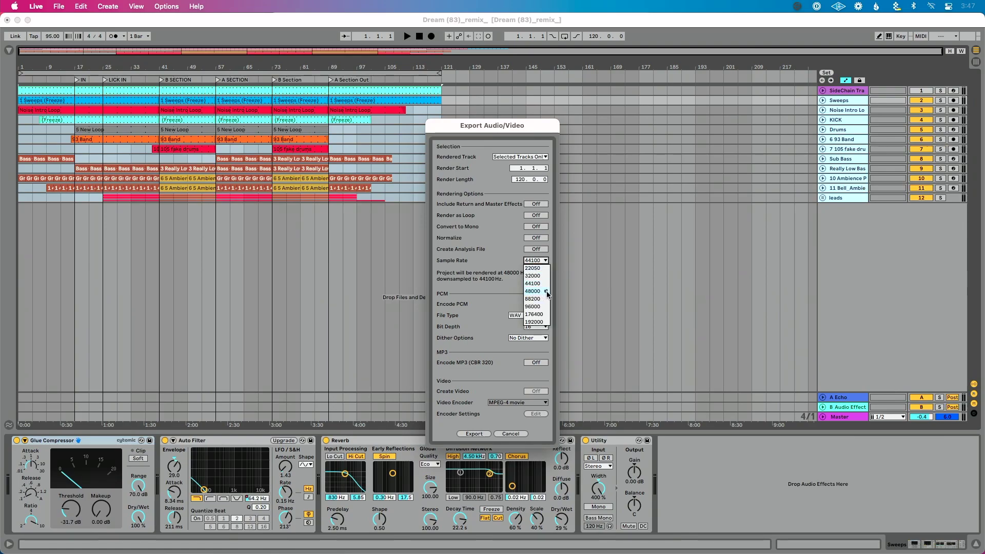
{"action": "left_click", "coordinate": [547, 291]}
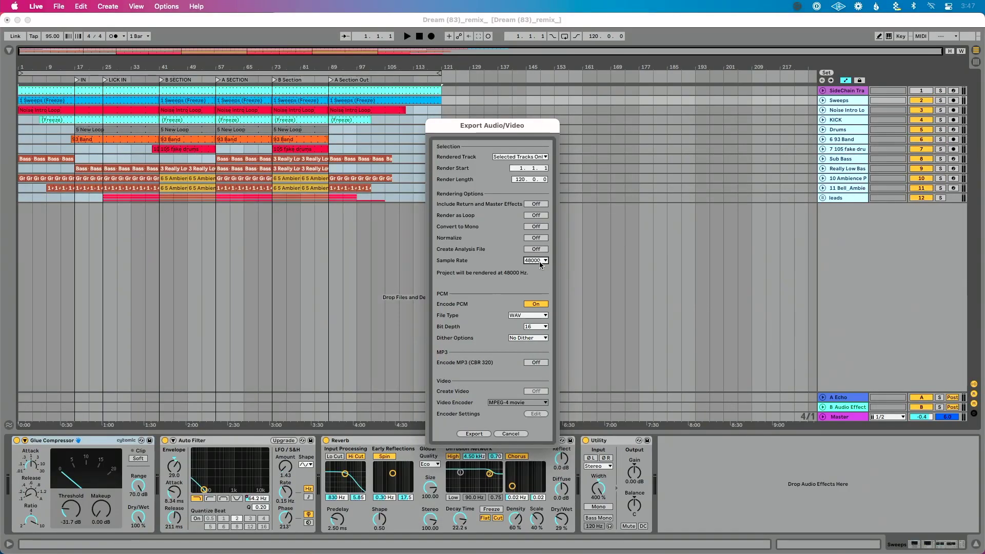
{"action": "left_click", "coordinate": [539, 260]}
{"action": "left_click", "coordinate": [542, 283]}
Check the file type and dither choices in the export settings, keeping WAV and No Dither
{"action": "left_click", "coordinate": [524, 316]}
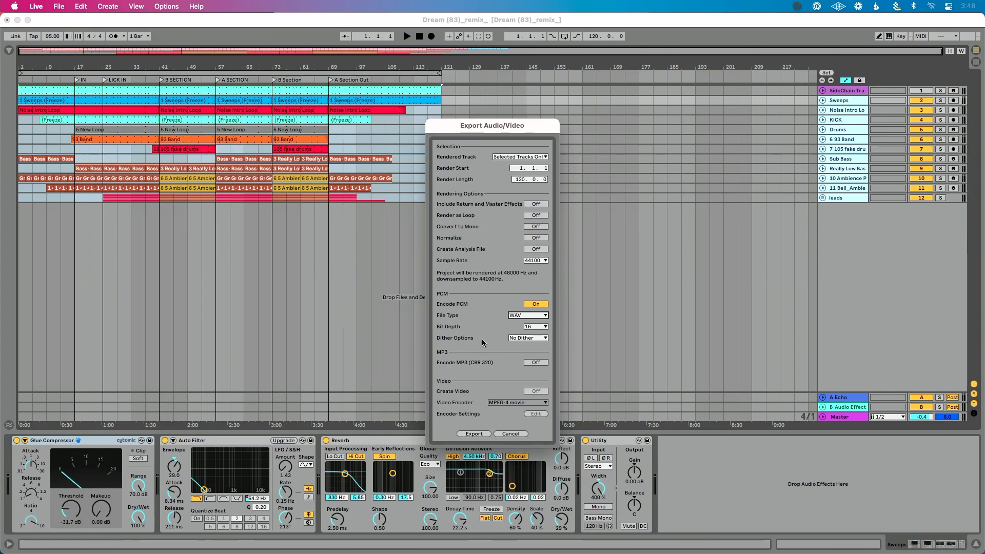
{"action": "left_click", "coordinate": [532, 339]}
{"action": "left_click", "coordinate": [534, 341]}
Export the selected tracks to the Desktop under the name "Dream Se" and move the render progress window aside
{"action": "left_click", "coordinate": [474, 433]}
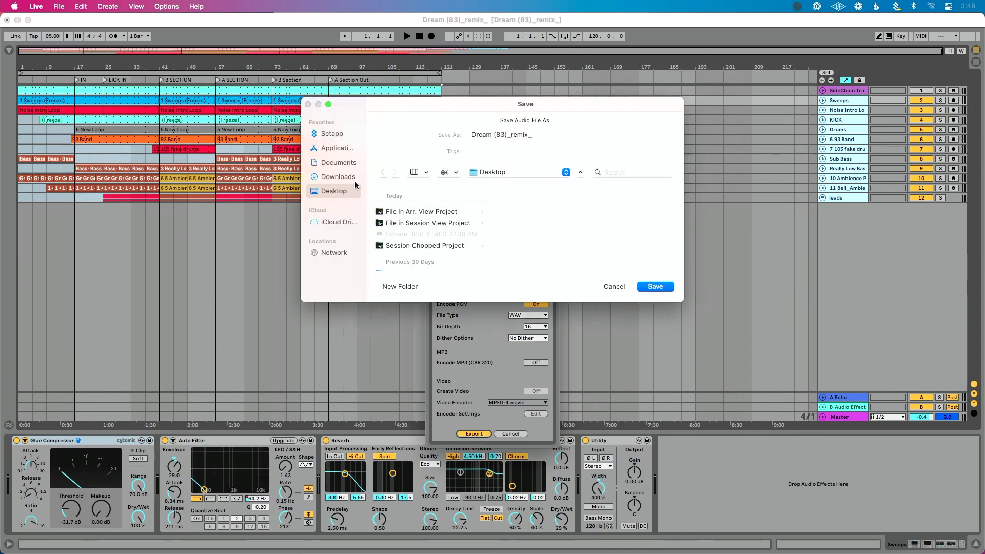
{"action": "type", "text": "Dream Se"}
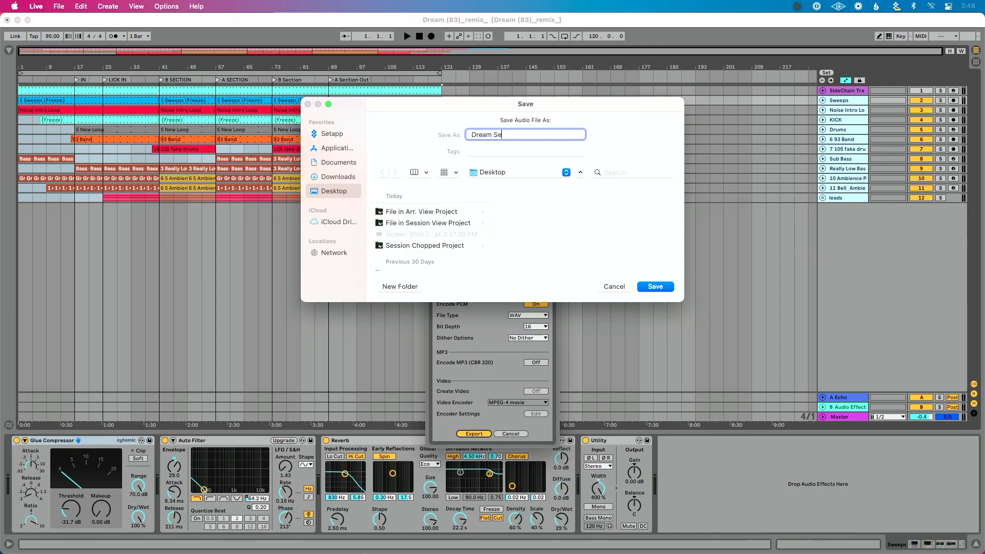
{"action": "key", "text": "Return"}
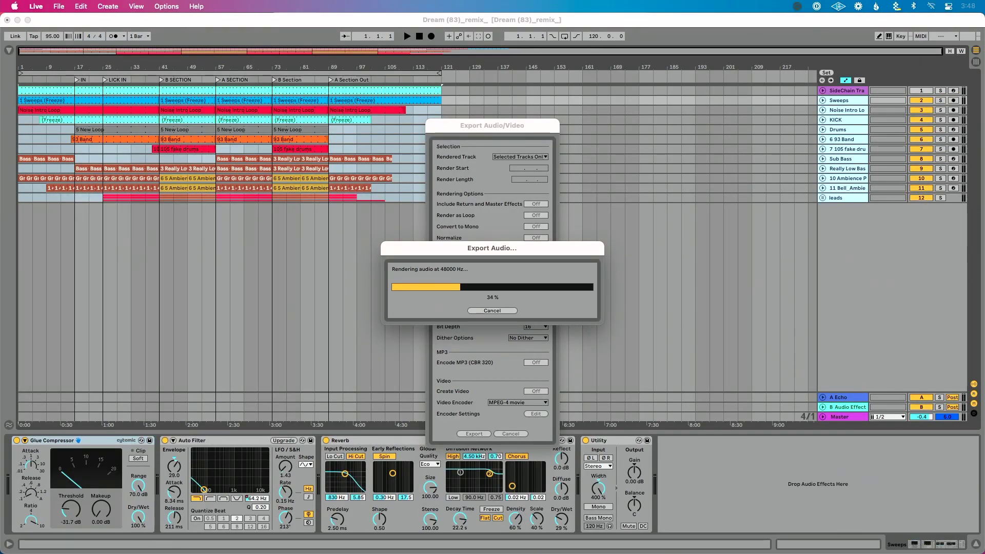
{"action": "left_click_drag", "start_coordinate": [514, 250], "coordinate": [344, 218]}
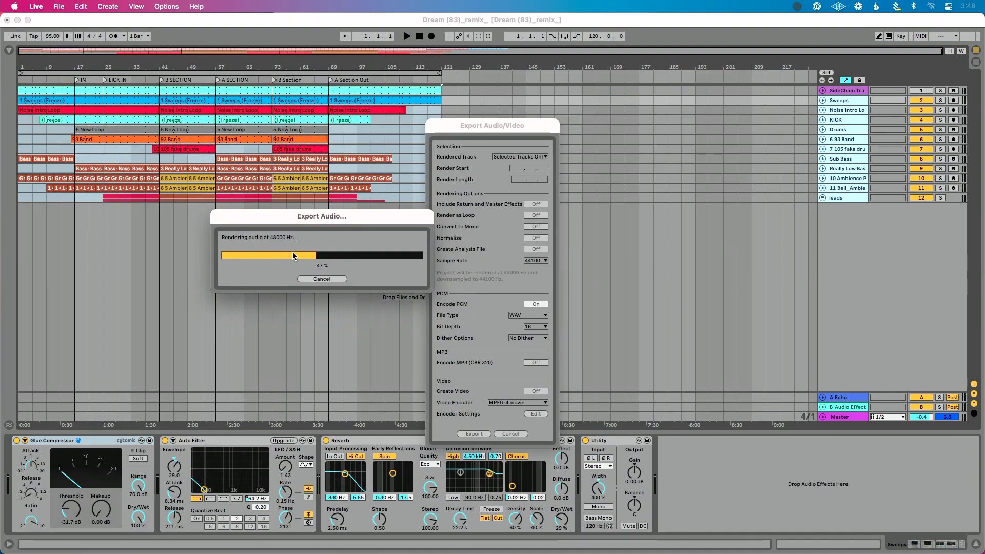